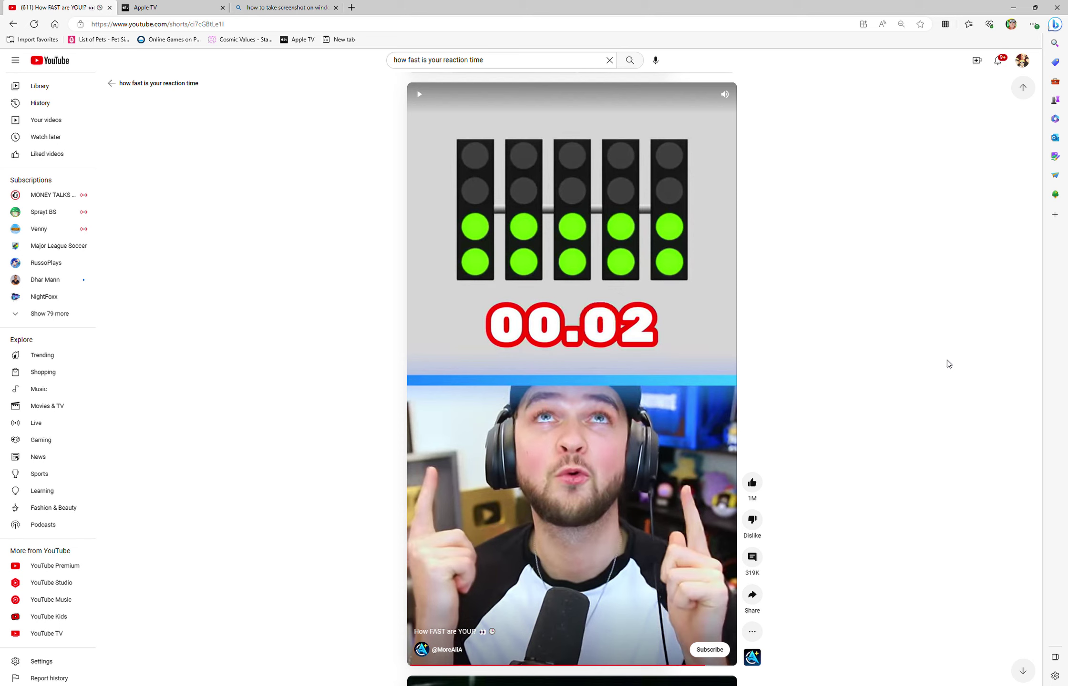
- Pause and resume the reaction-time Short twice, then stop it as the lights turn green
click(613, 304)
click(613, 304)
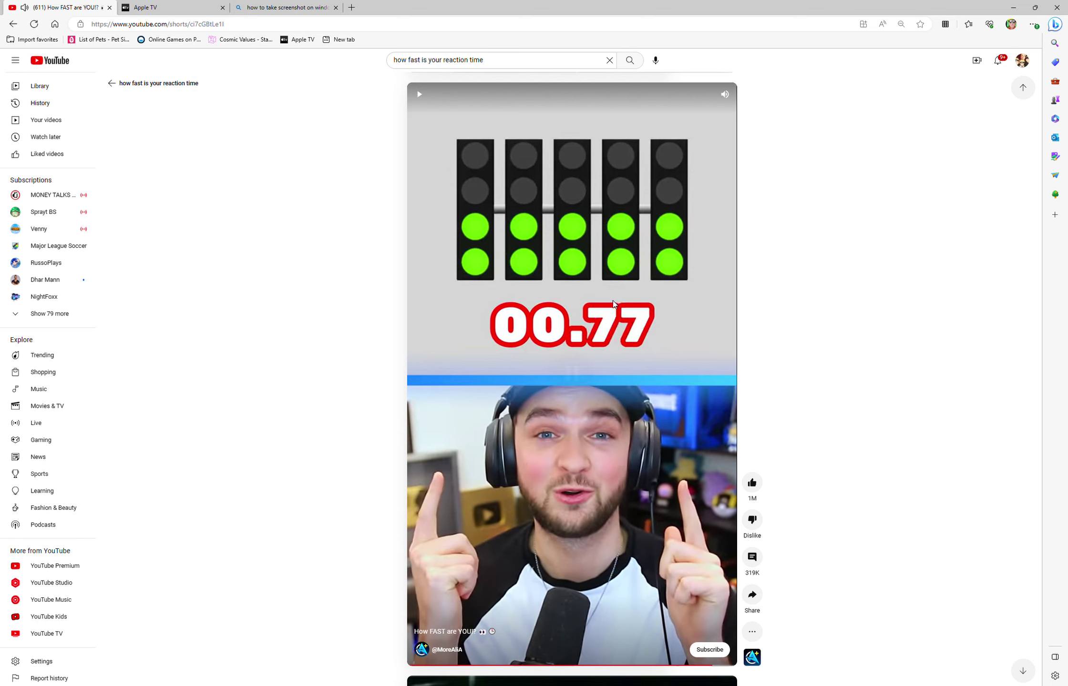
click(612, 301)
click(612, 301)
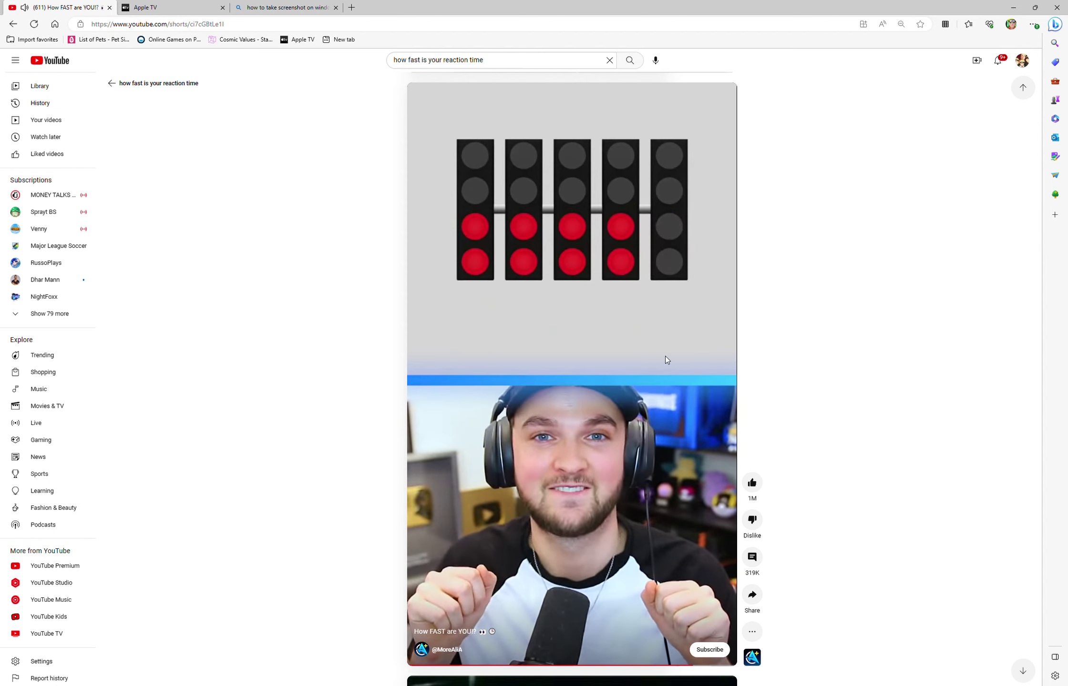
click(662, 354)
- Hold the Short on green at 00.36, resume it, then pause on the looped 'HOW FAST ARE YOU?' title
click(662, 353)
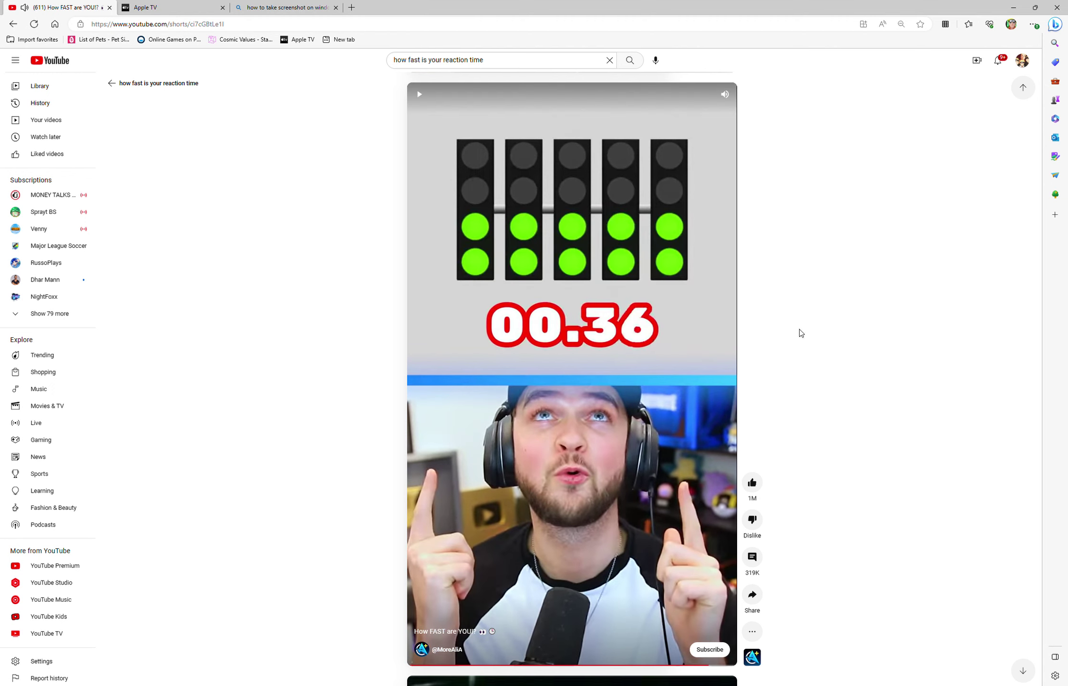
click(616, 256)
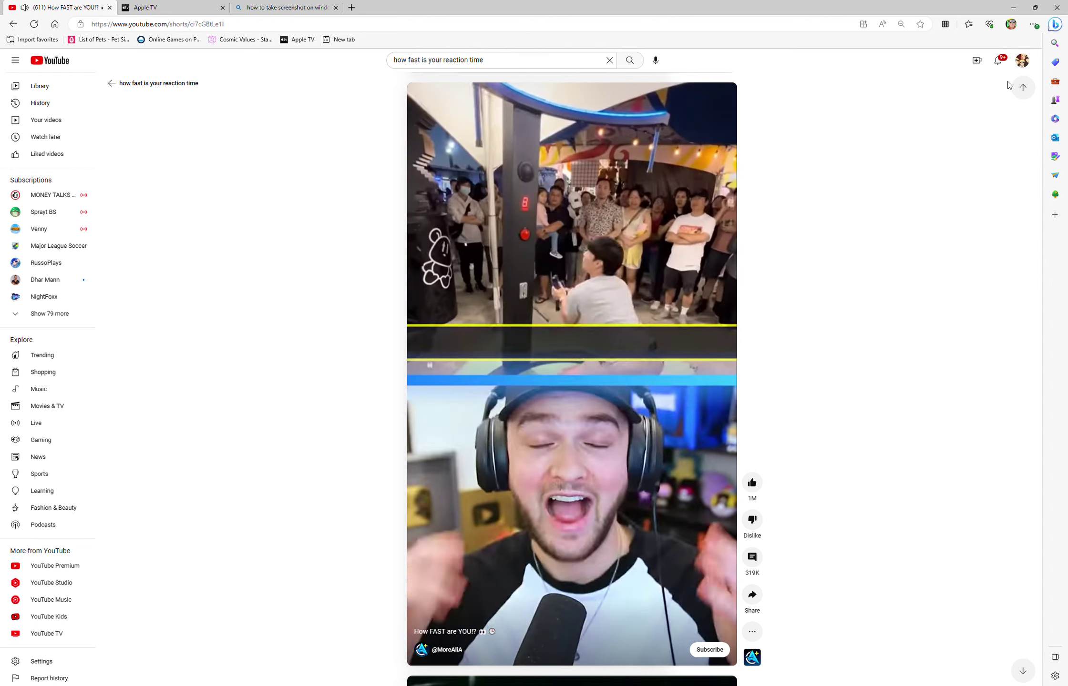
click(721, 140)
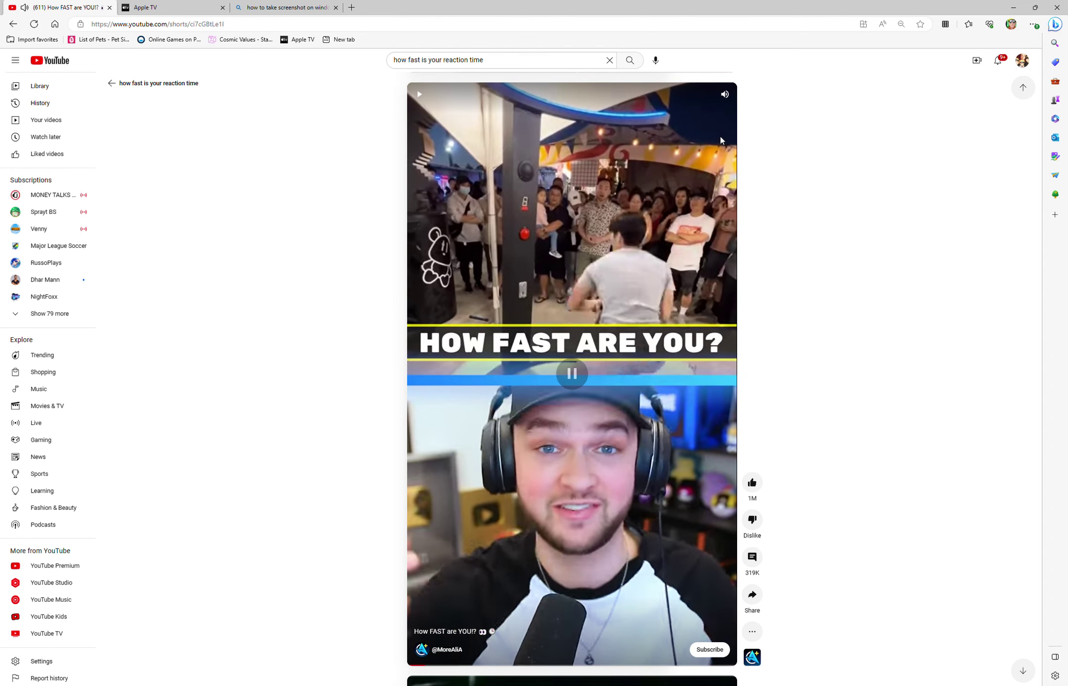